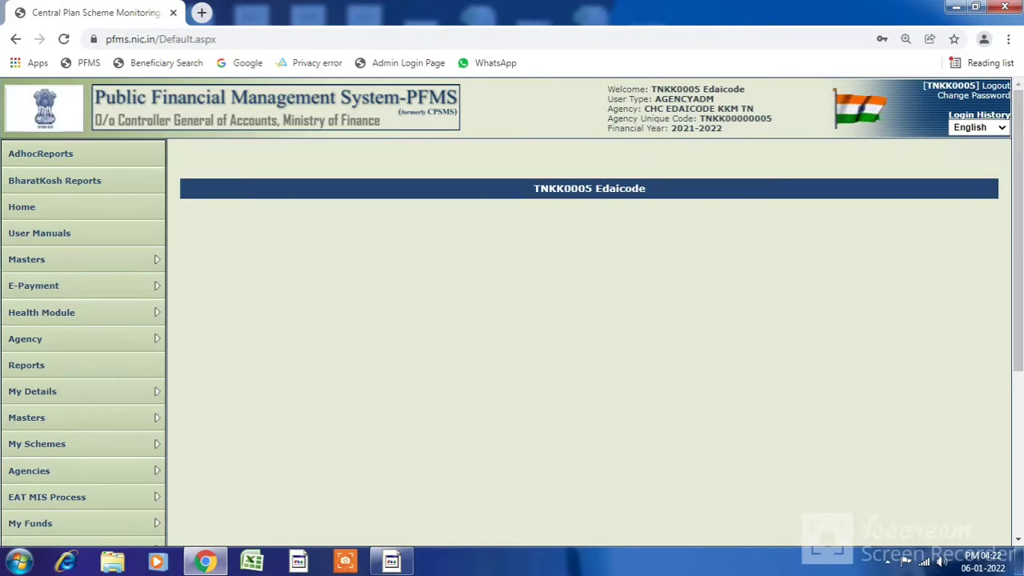
Step: Start a new agency registration with institution type Primary Health Centre(below Block-Panchayat level) under National Rural Health Mission
scroll(512, 312, "down", 1)
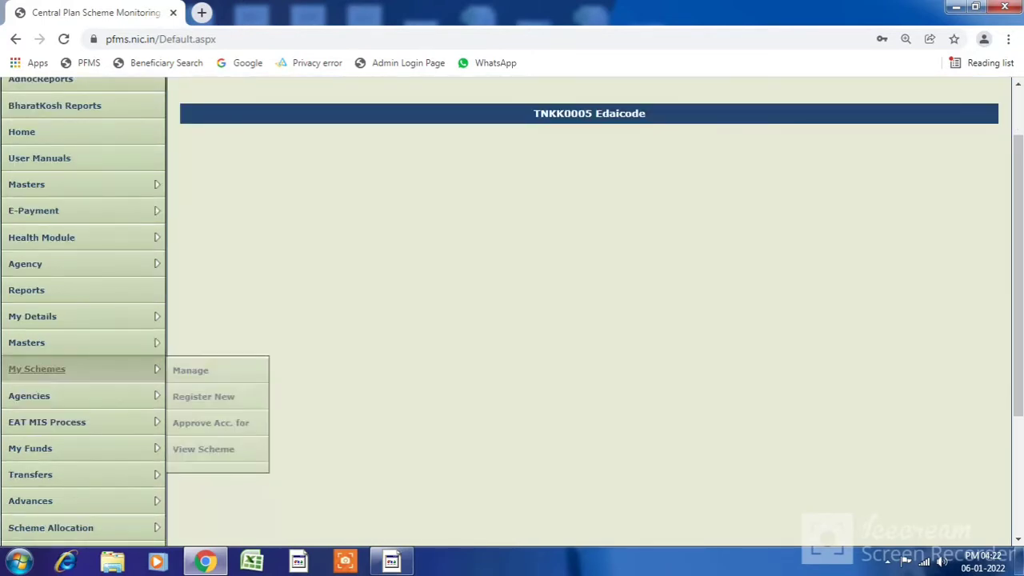
mouse_move(29, 395)
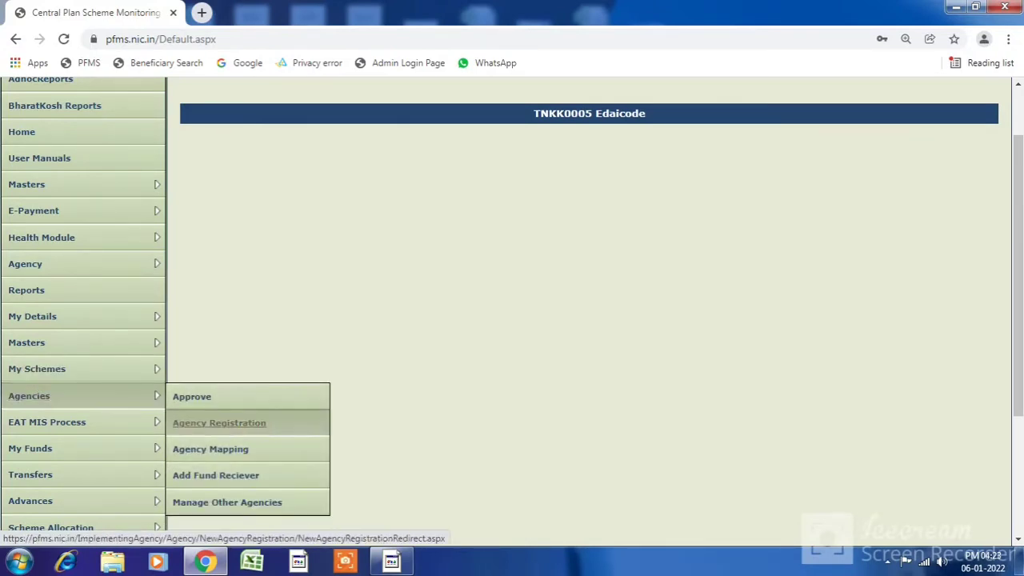
left_click(258, 424)
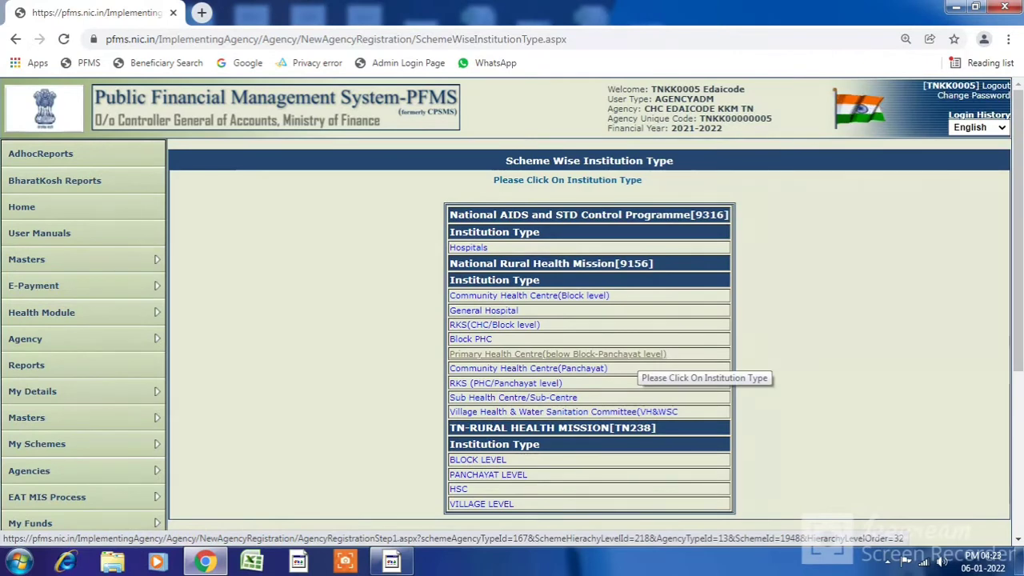
left_click(632, 354)
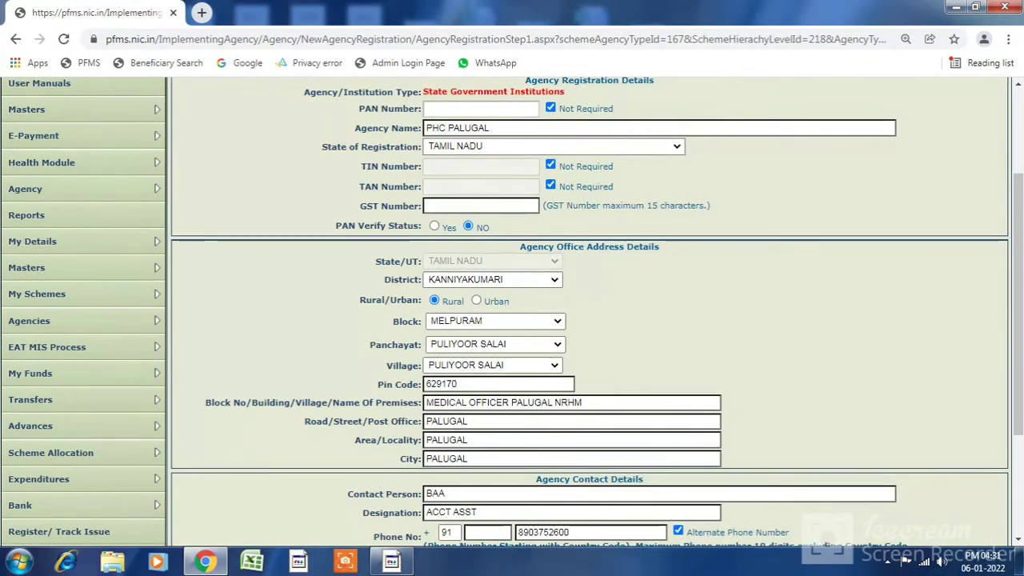
Step: Save the completed PHC PALUGAL registration details, also storing the address in the browser, and acknowledge the issued agency code
scroll(589, 312, "down", 1)
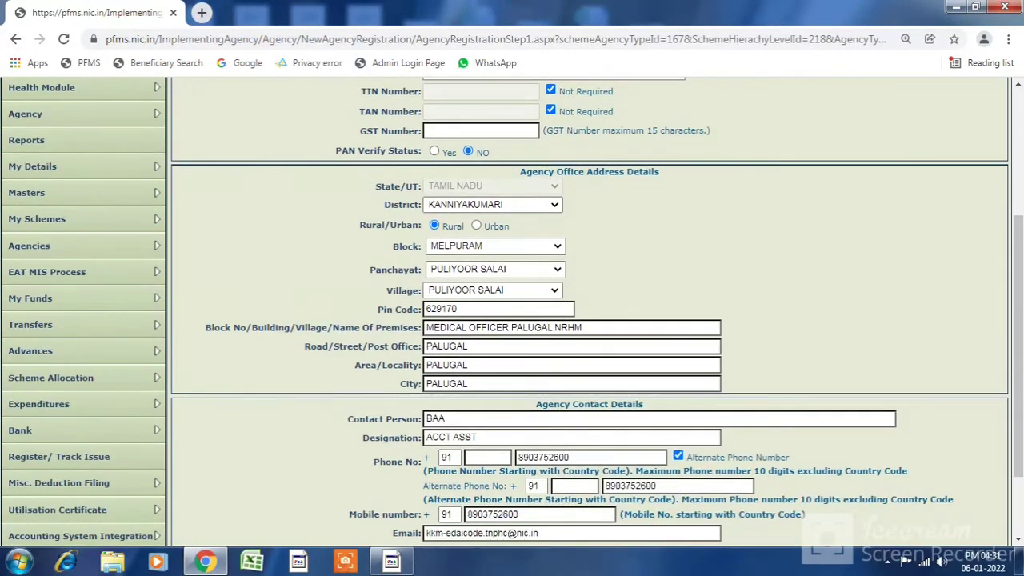
scroll(589, 312, "down", 1)
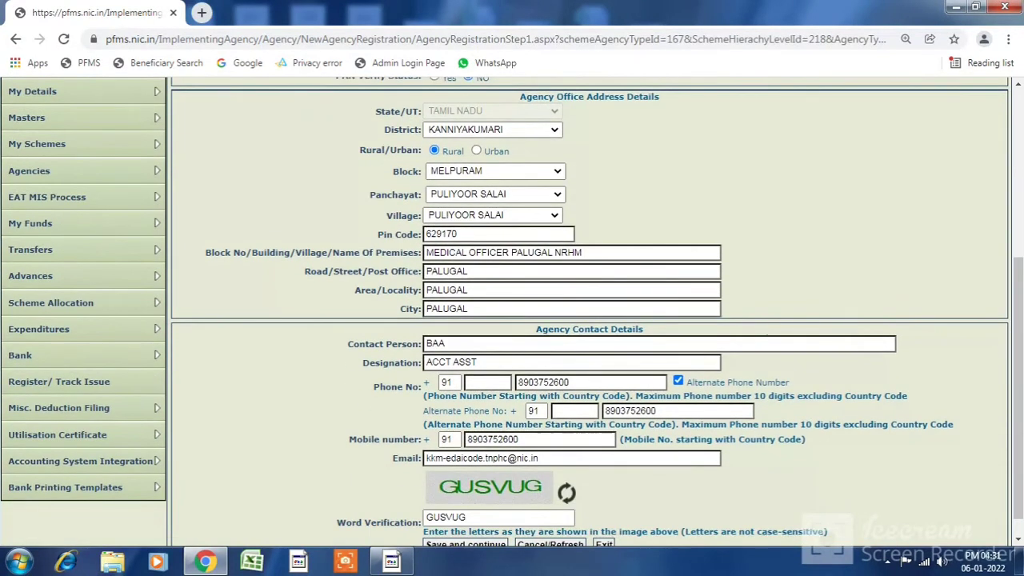
scroll(589, 312, "down", 1)
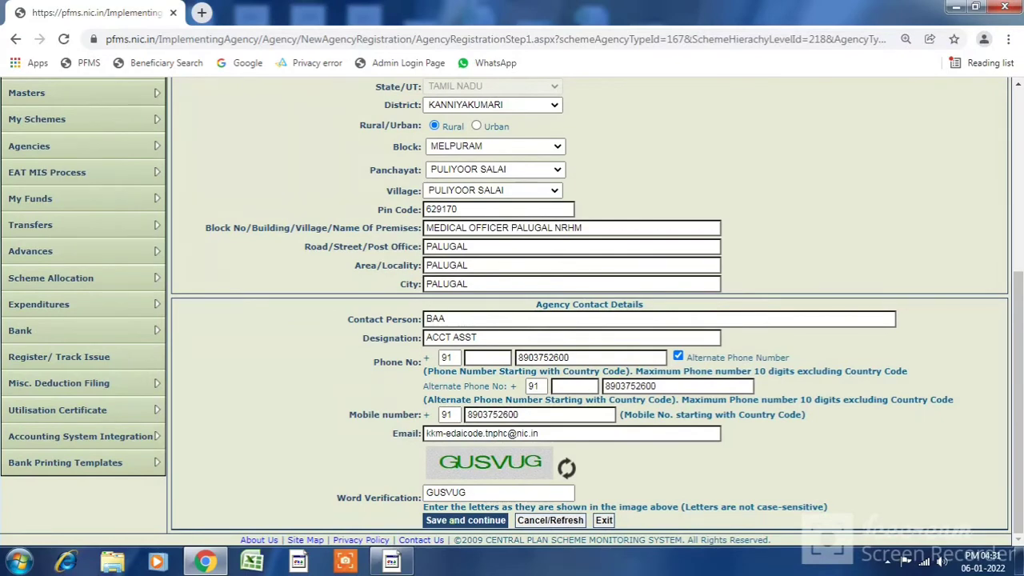
left_click(452, 521)
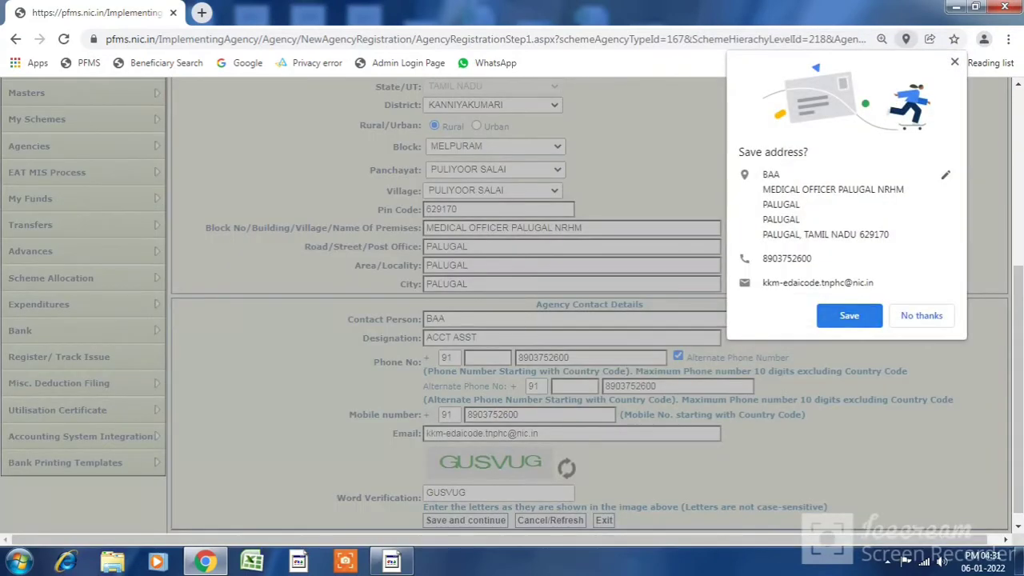
left_click(843, 315)
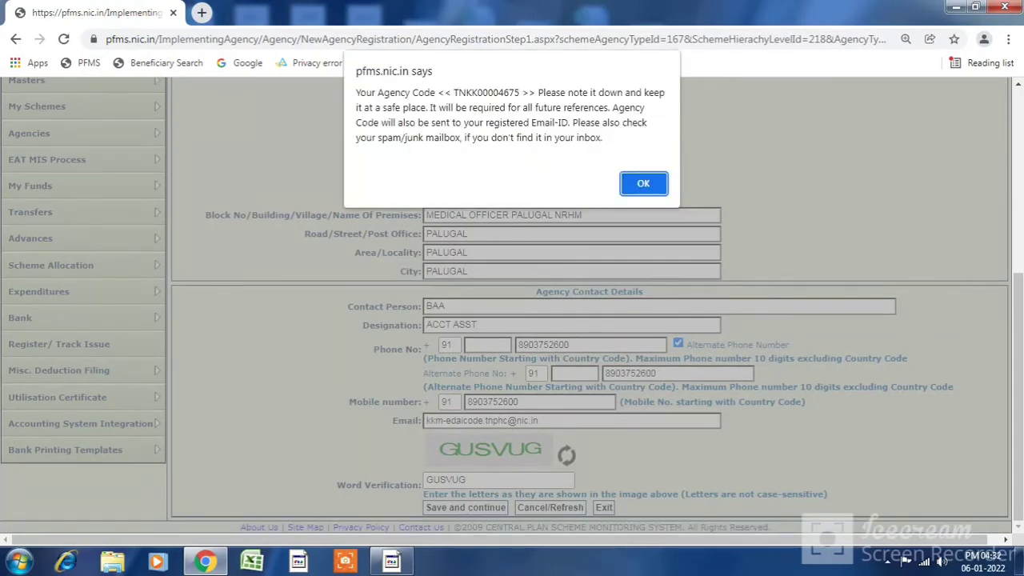
left_click_drag(451, 93, 522, 93)
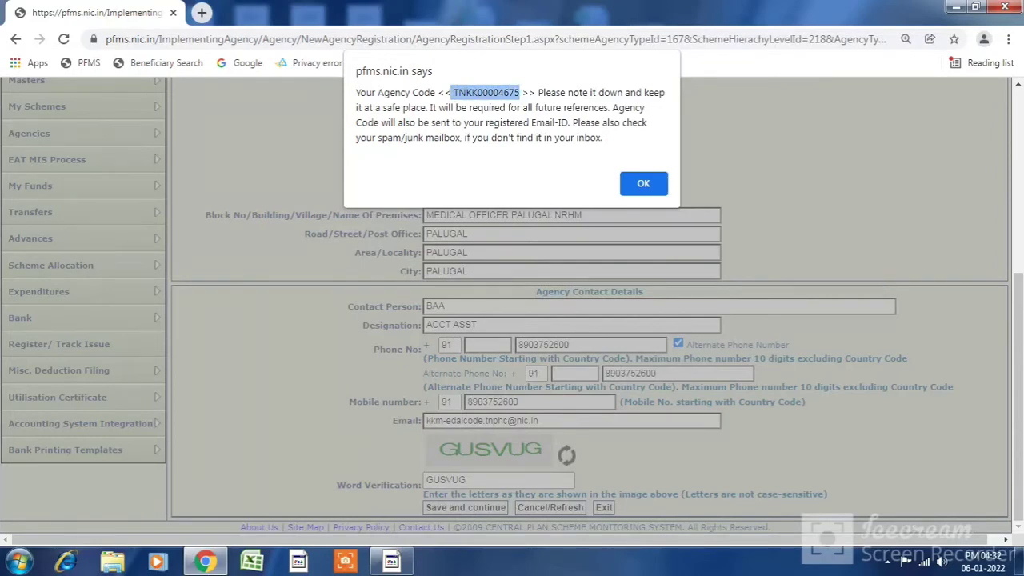
left_click(644, 183)
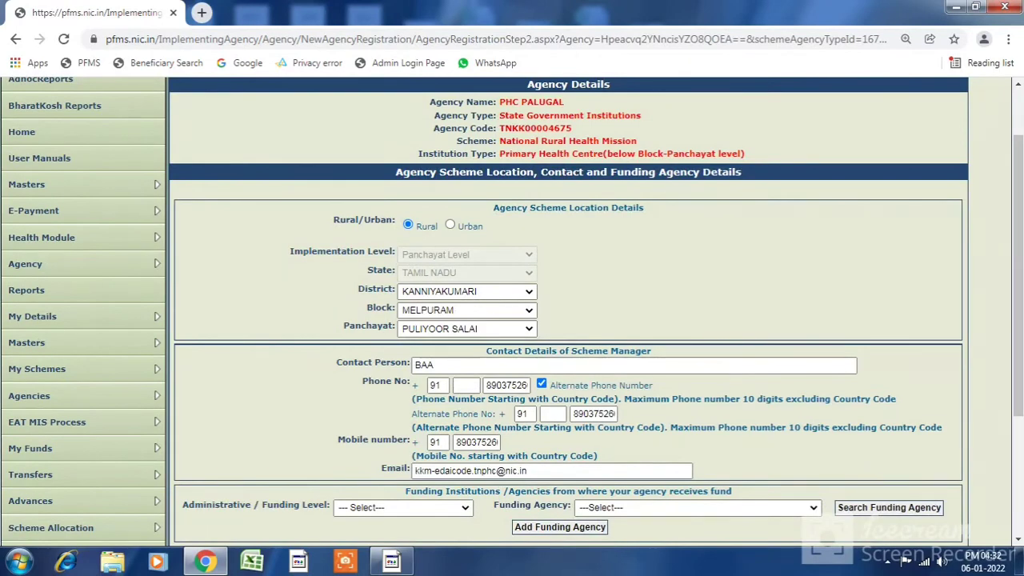
Step: Add CHC EDAICODE KKM TN as the Block / Taluka Level funding agency, then save the scheme location and funding details
scroll(569, 312, "down", 2)
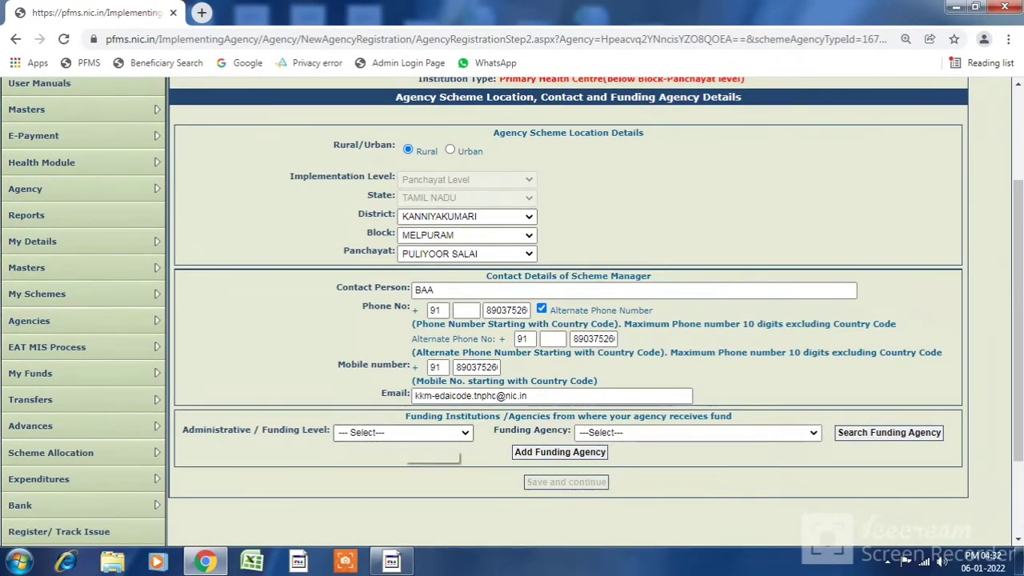
left_click(402, 432)
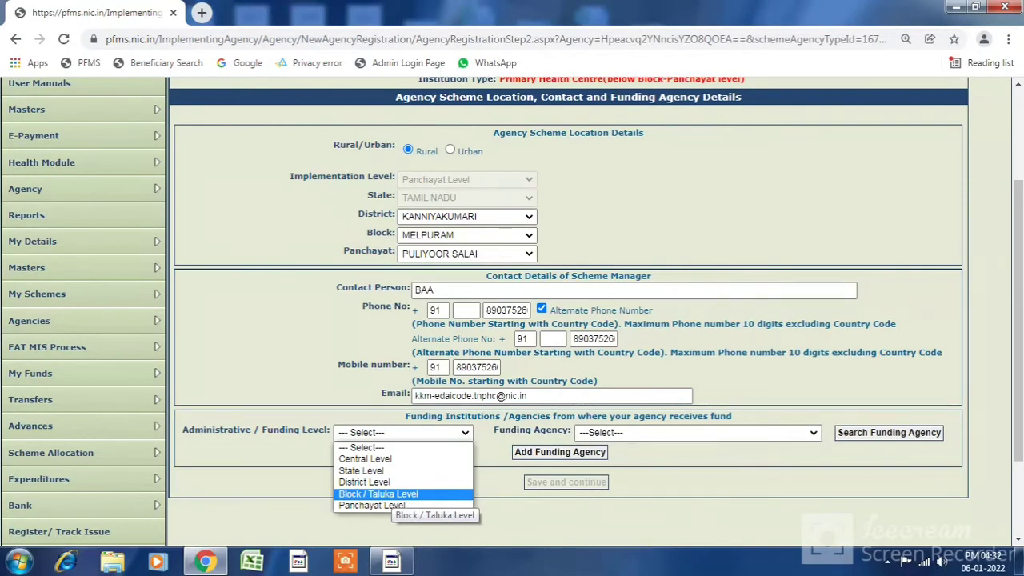
left_click(390, 494)
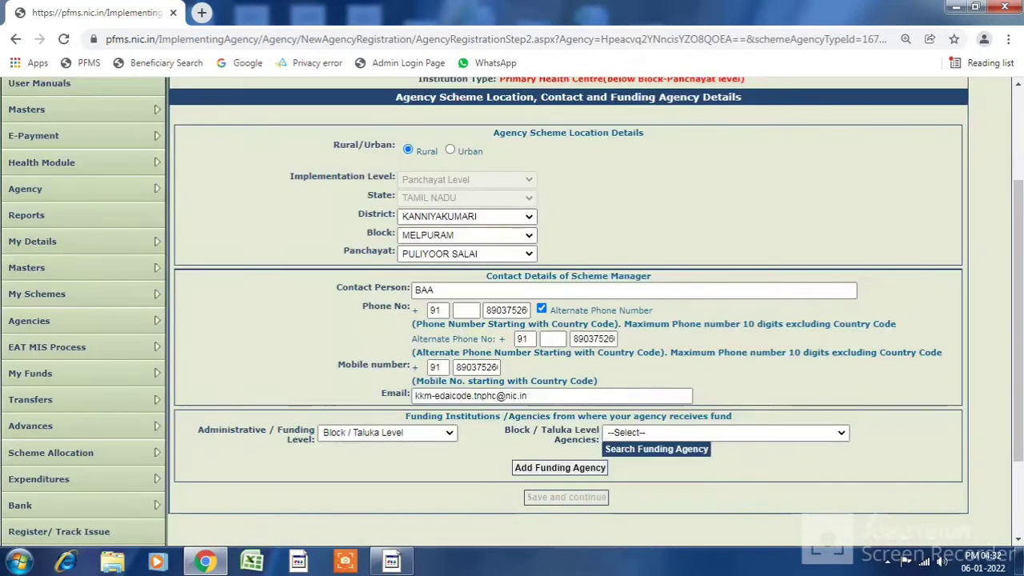
left_click(725, 432)
left_click(698, 459)
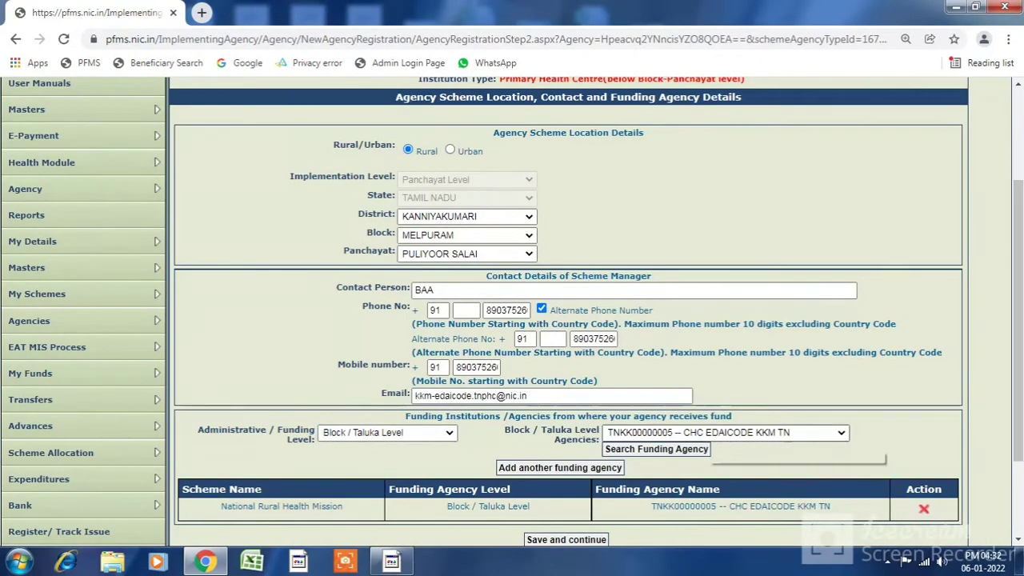
scroll(568, 312, "up", 3)
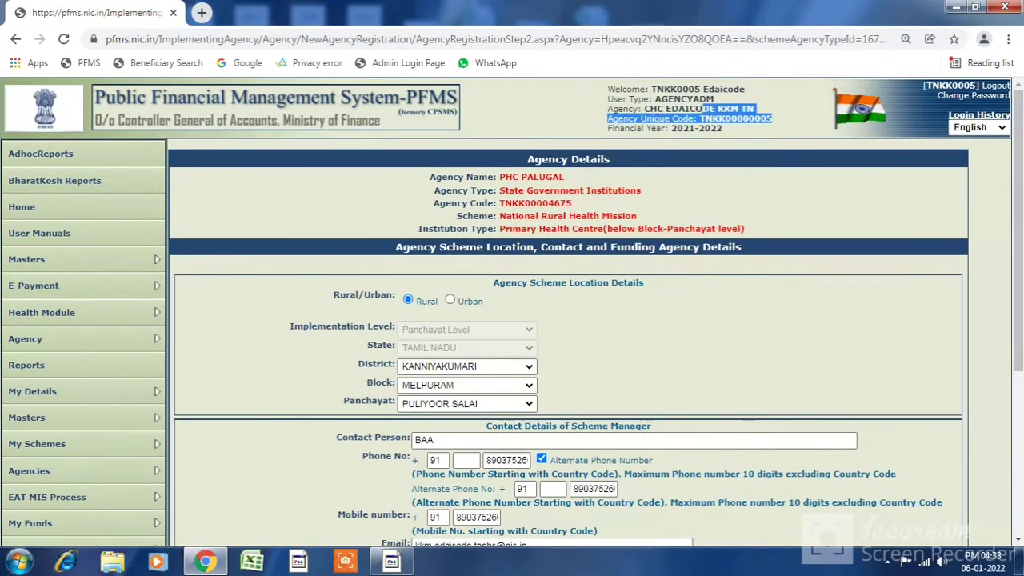
scroll(568, 312, "down", 3)
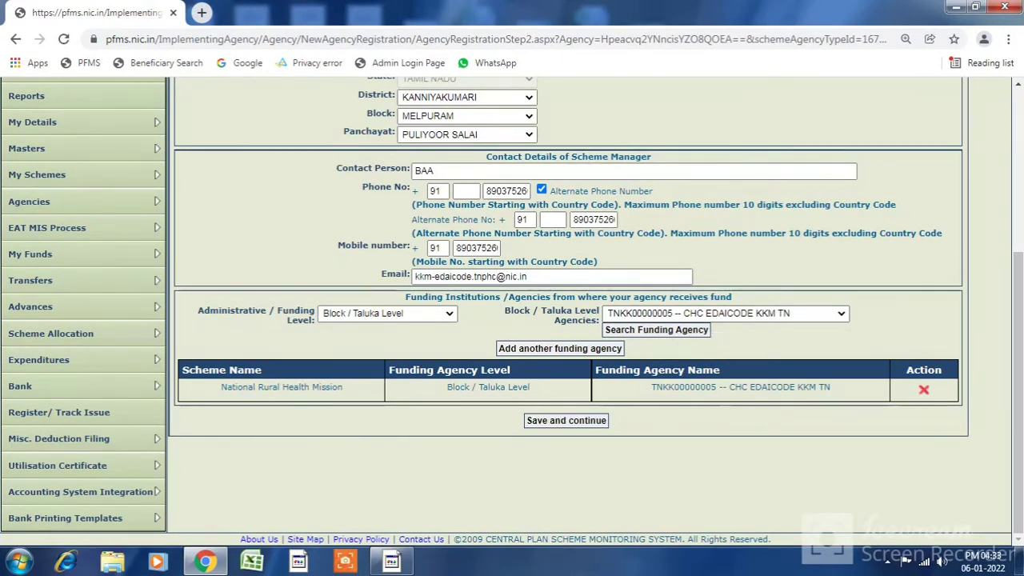
left_click(576, 421)
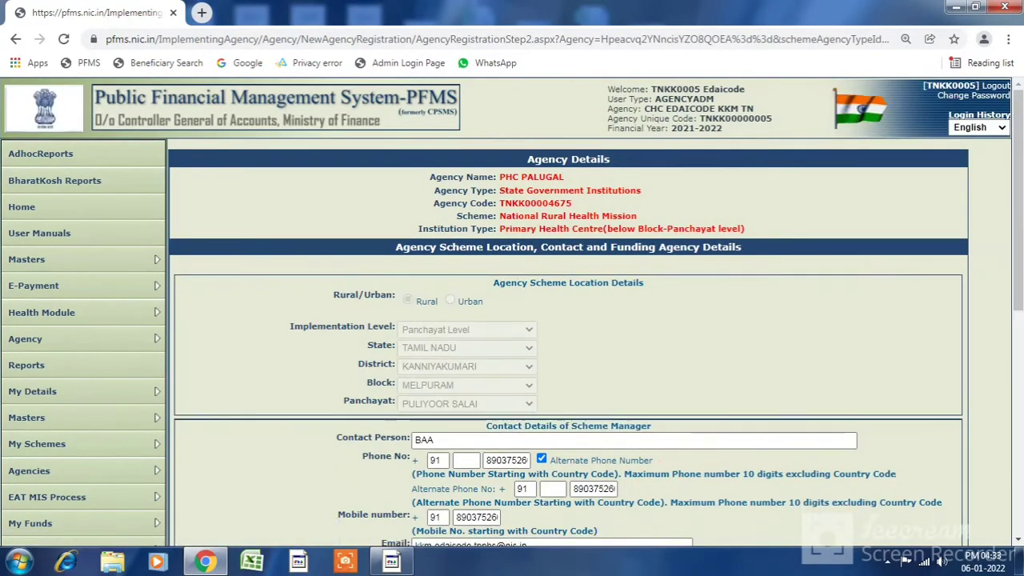
Step: Add the Indian Overseas Bank account for the agency and assign all National Health Mission components to it
scroll(512, 312, "down", 6)
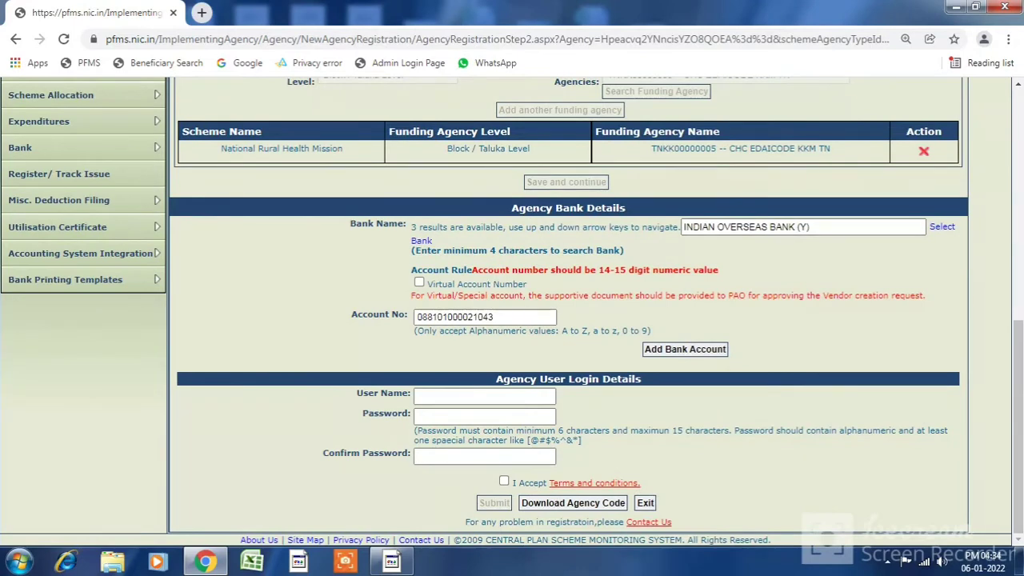
left_click(685, 349)
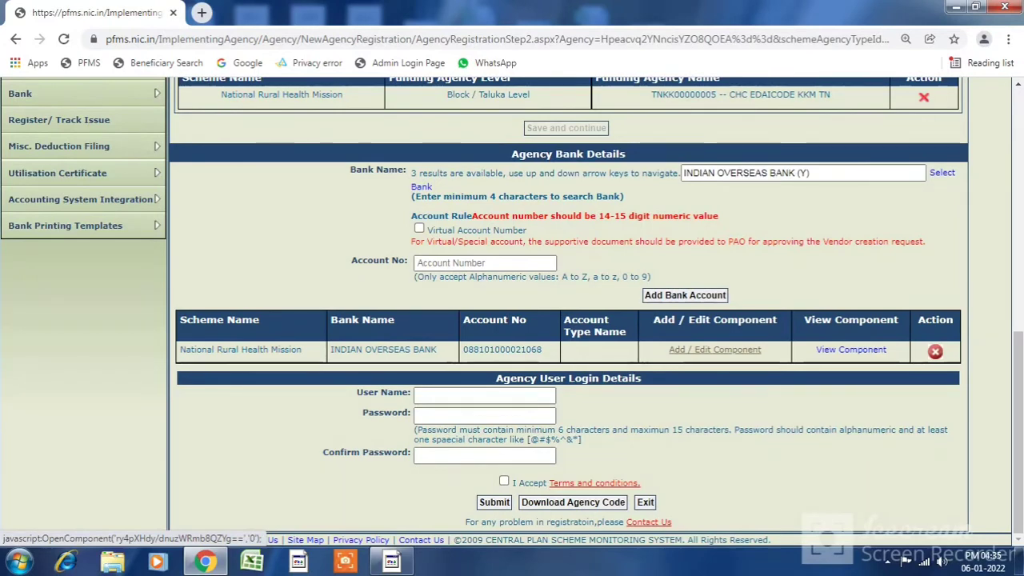
left_click(714, 350)
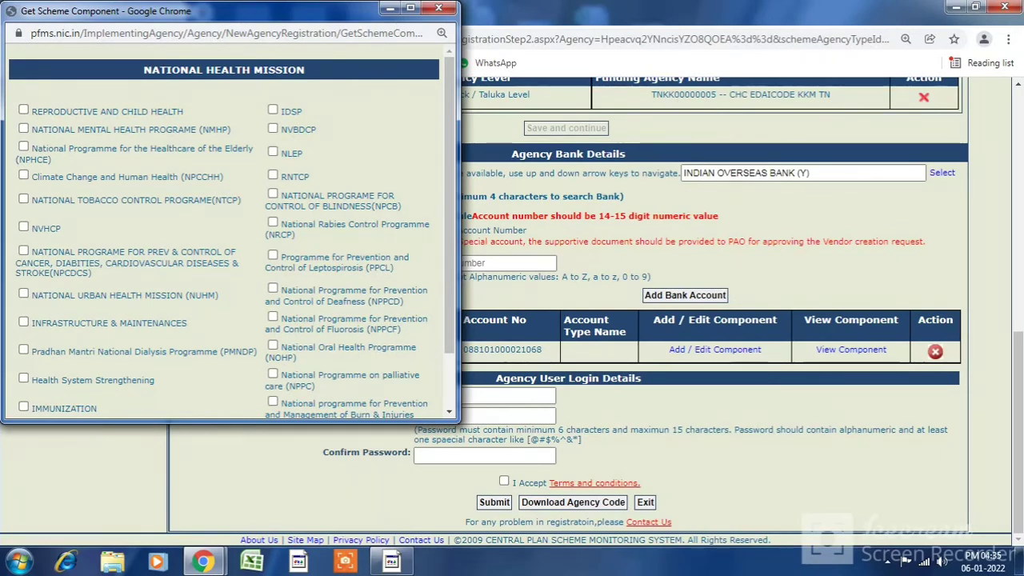
left_click(23, 109)
left_click(23, 128)
left_click(23, 147)
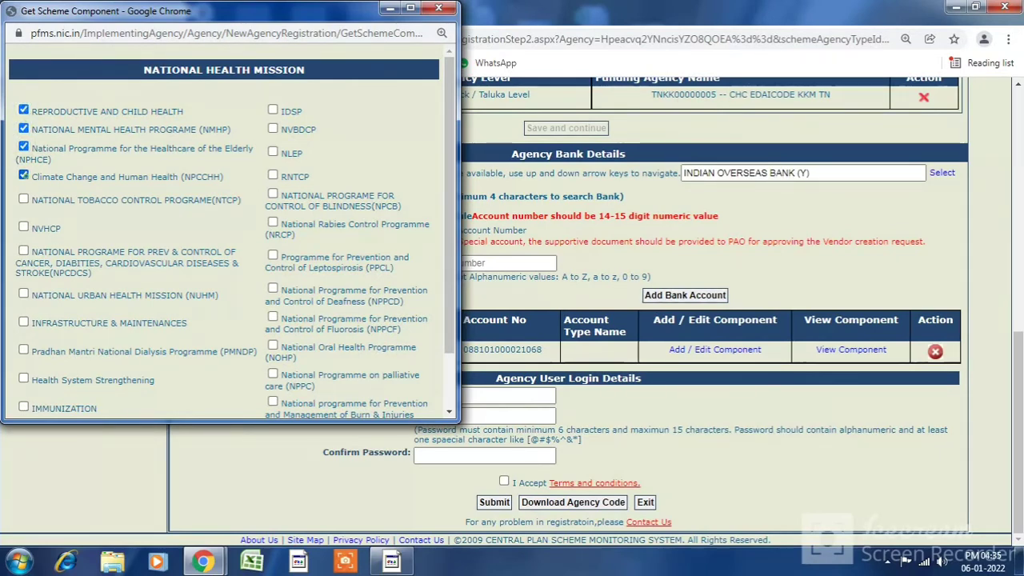
left_click(23, 174)
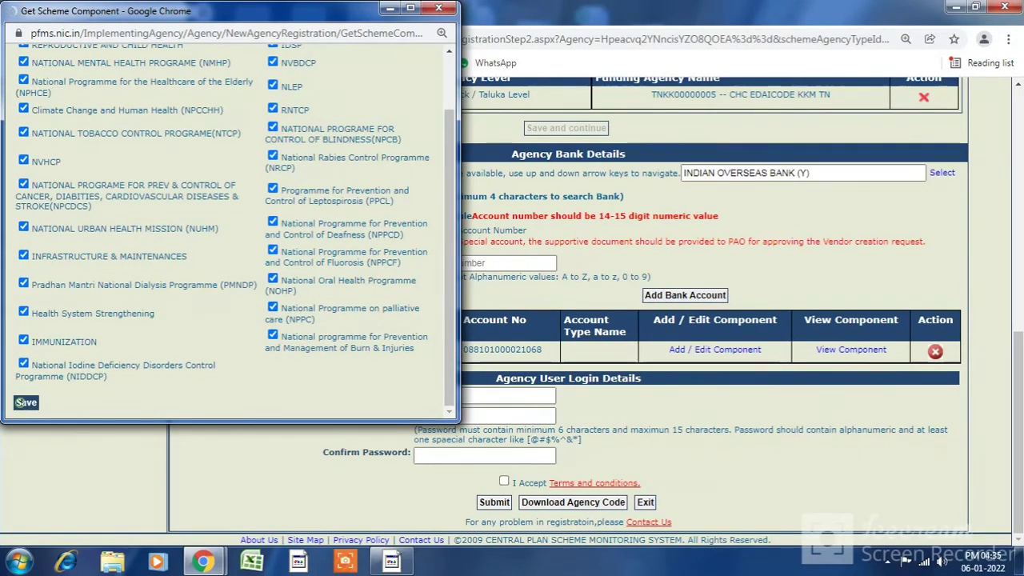
left_click(25, 403)
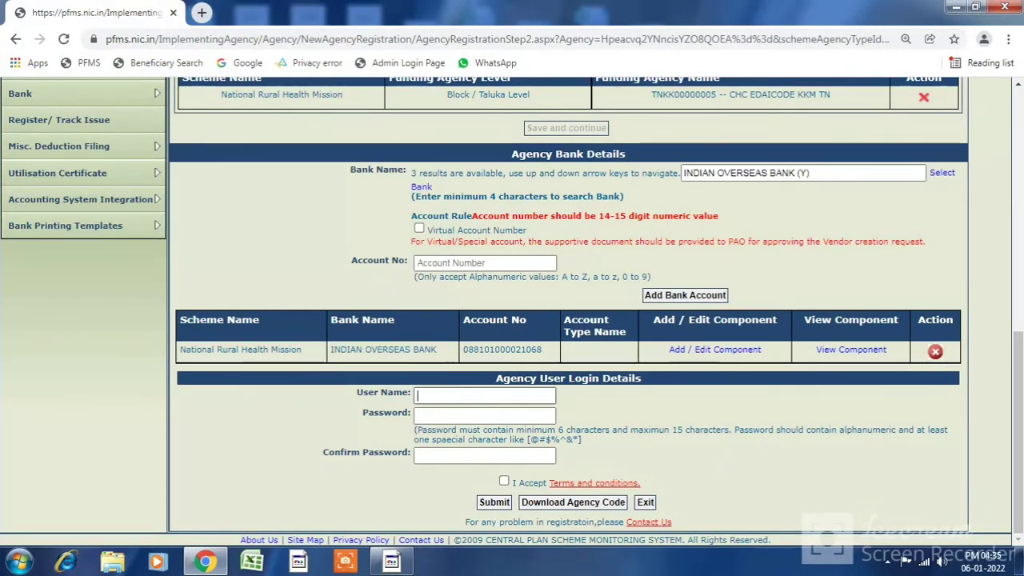
Step: Enter the agency's login user name, formed from the agency code shown in the Agency Details section without its leading zeros
left_click(448, 395)
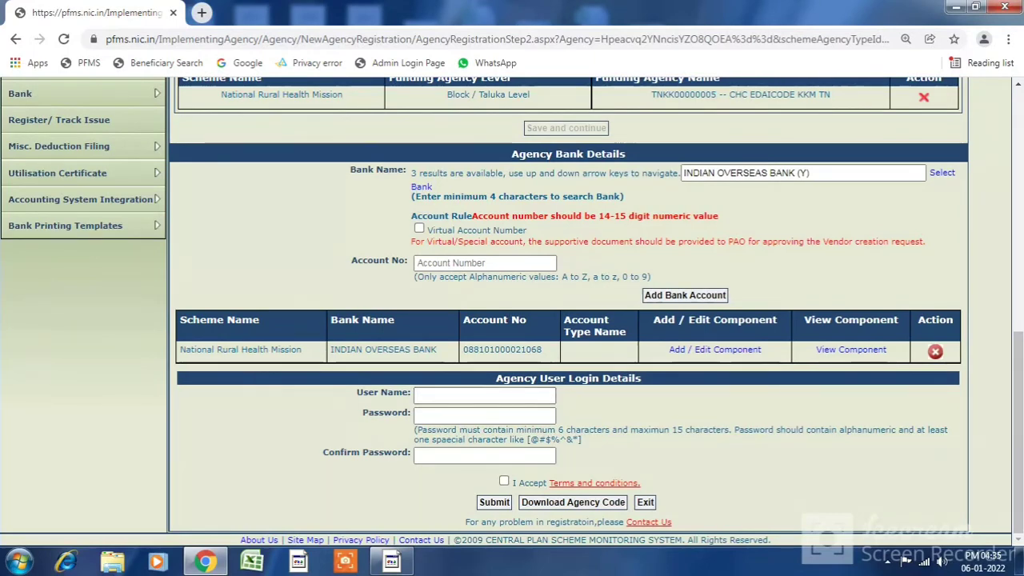
scroll(568, 312, "up", 8)
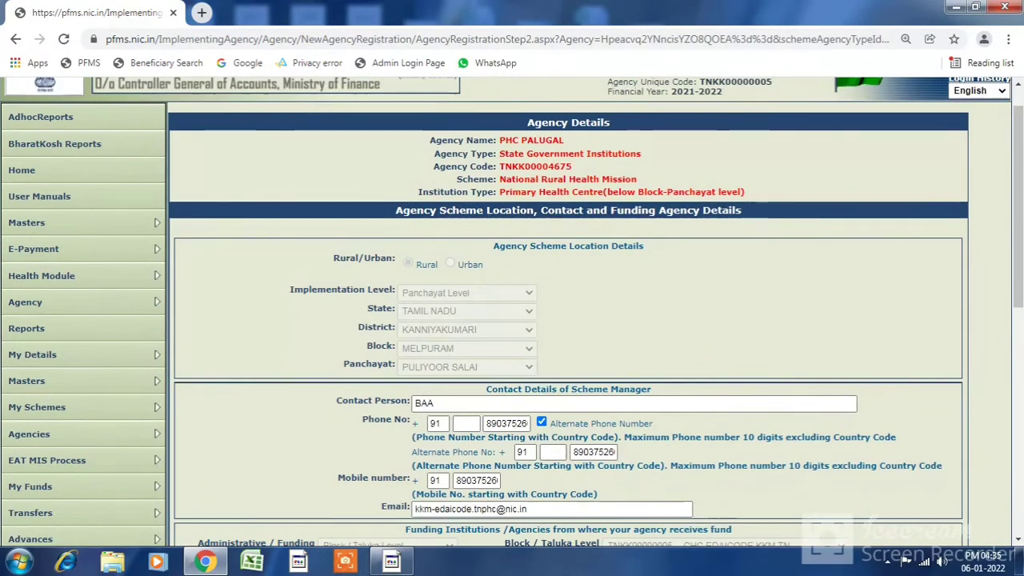
left_click_drag(433, 167, 495, 166)
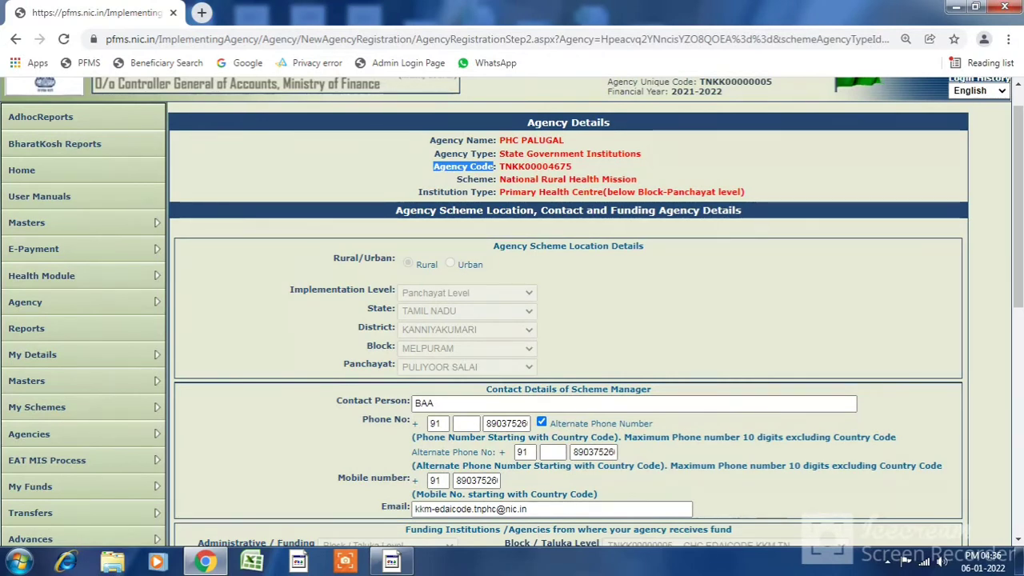
double_click(536, 167)
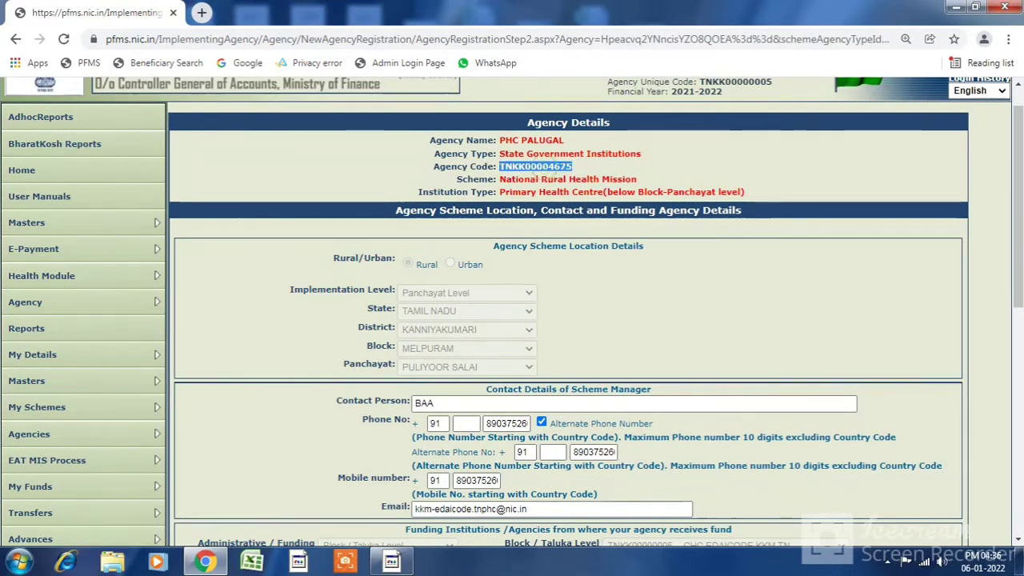
scroll(512, 320, "down", 10)
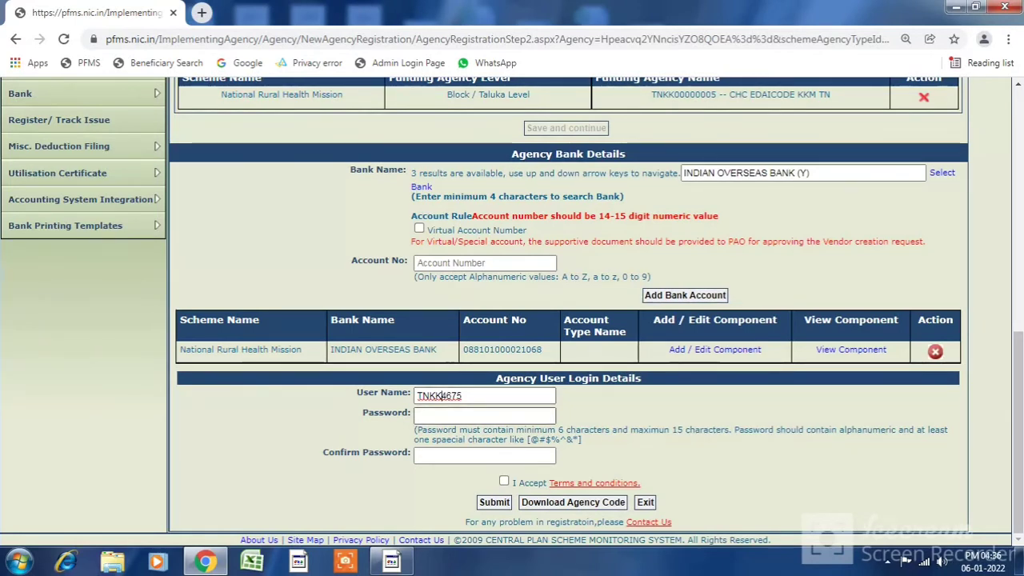
Step: Enter the new agency login's password and repeat it in the confirmation field
left_click(469, 415)
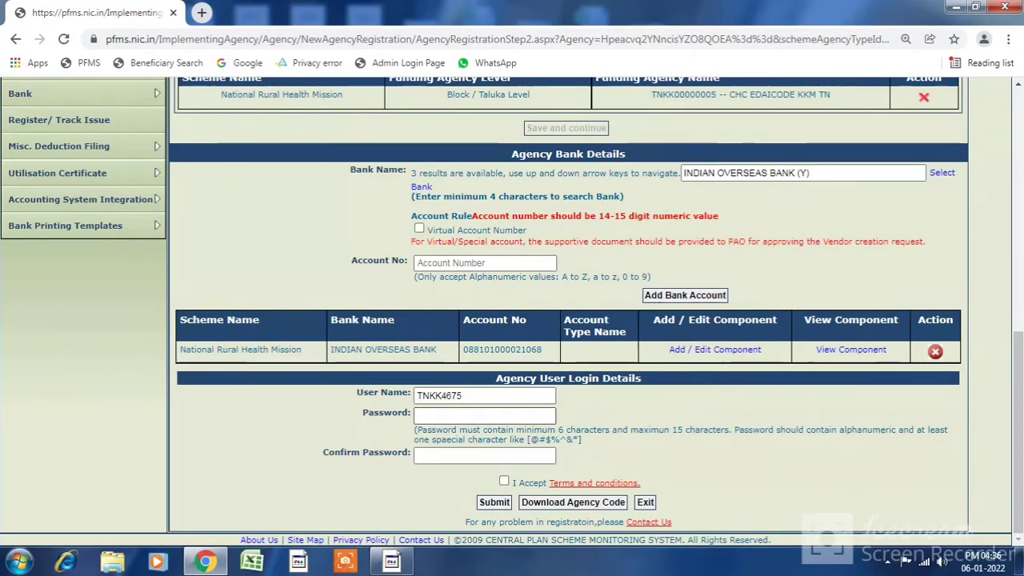
key("ctrl+v")
key("Tab")
key("ctrl+v")
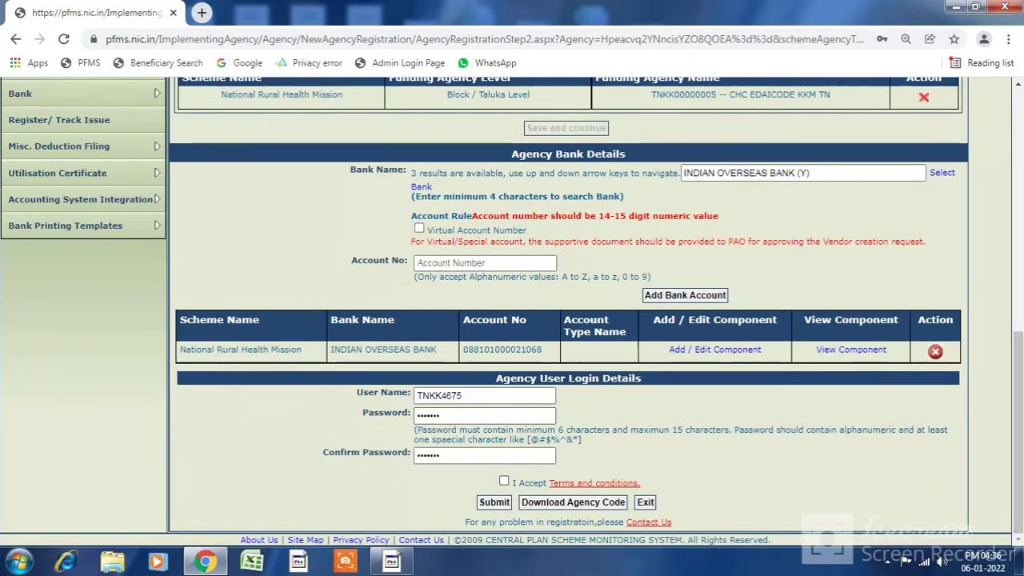
Step: Accept the terms and conditions and submit the agency registration, acknowledging the resulting message
left_click(504, 481)
left_click(495, 501)
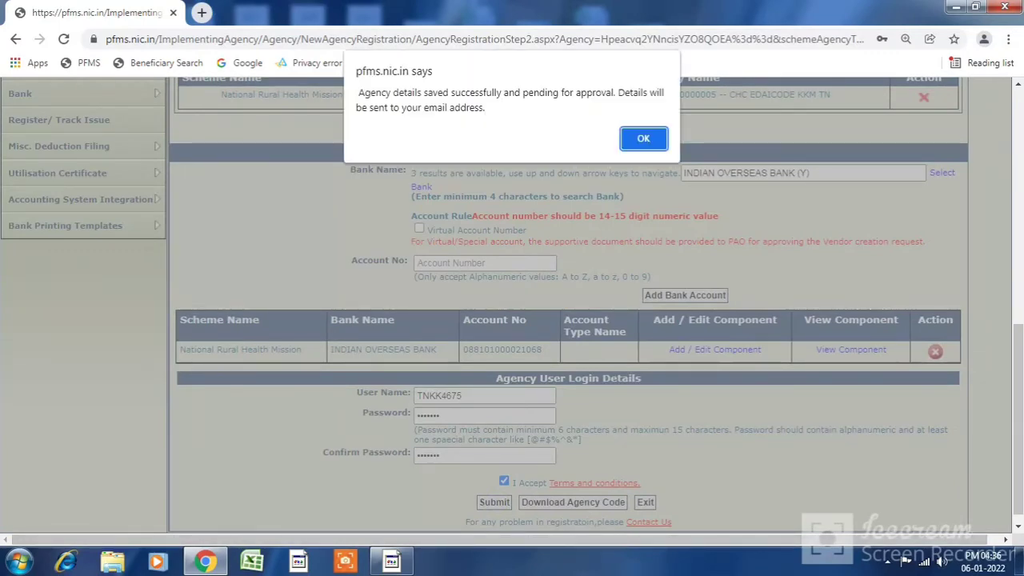
left_click(629, 138)
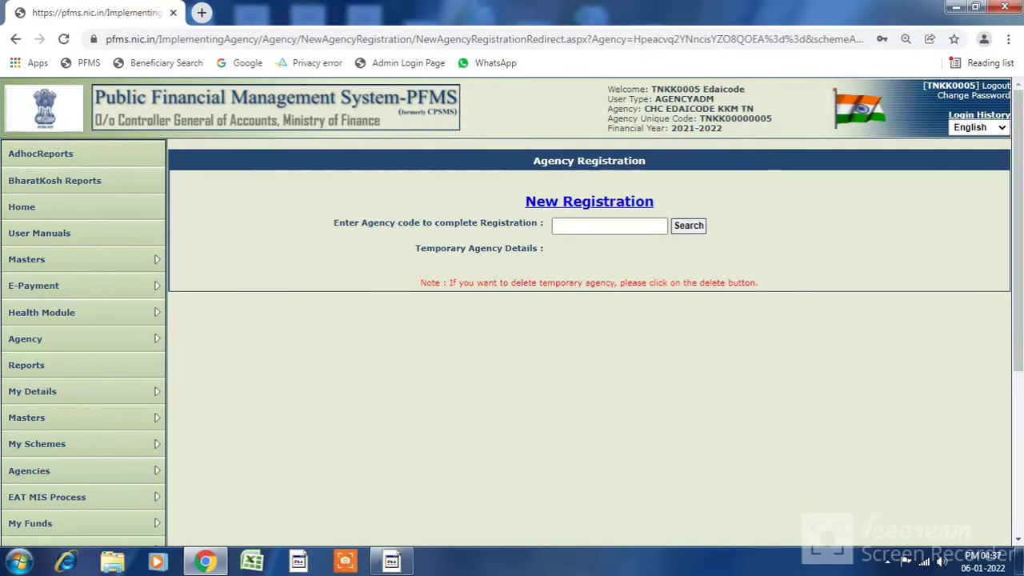
Step: Open the agency registration approval list, check PHC PALUGAL's creator and unique code, and open its pending registration
mouse_move(80, 470)
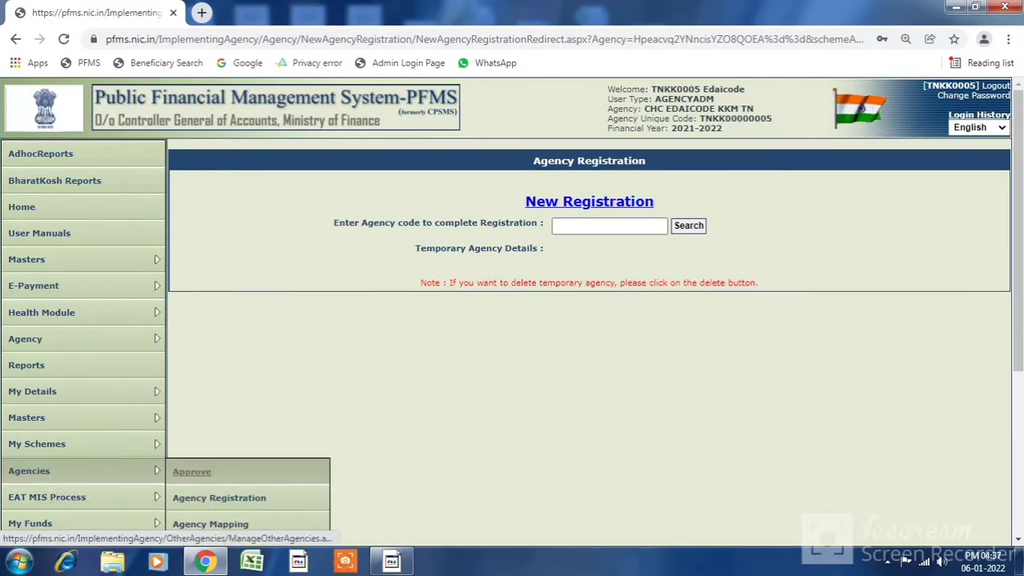
left_click(192, 471)
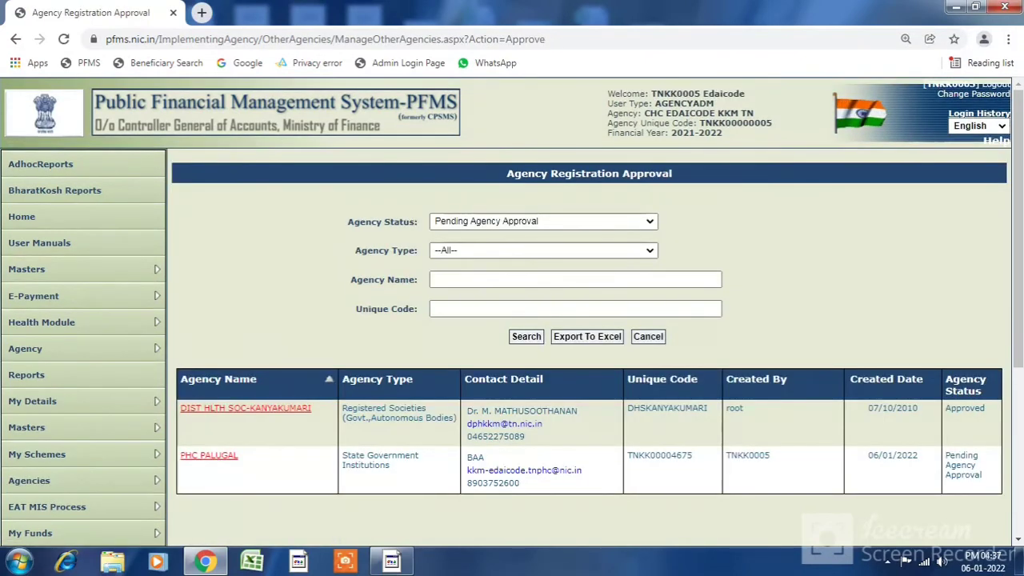
scroll(589, 320, "down", 1)
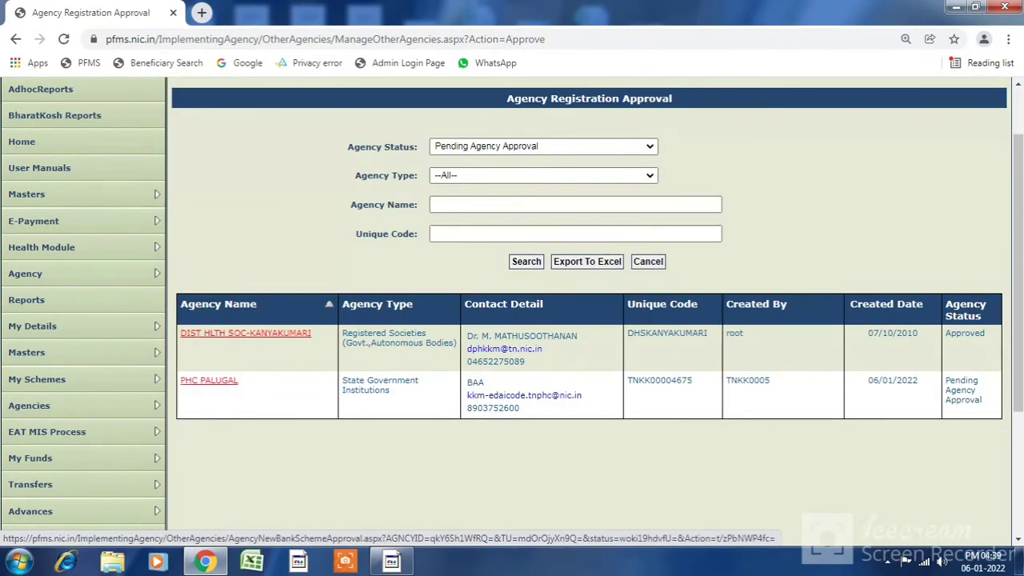
left_click_drag(730, 381, 770, 381)
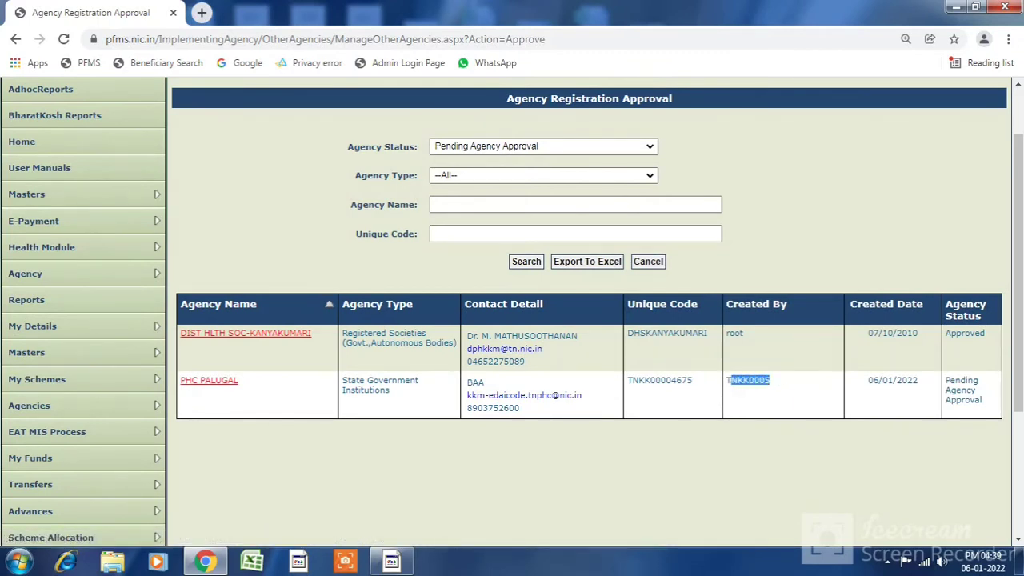
left_click(738, 394)
left_click_drag(702, 380, 650, 381)
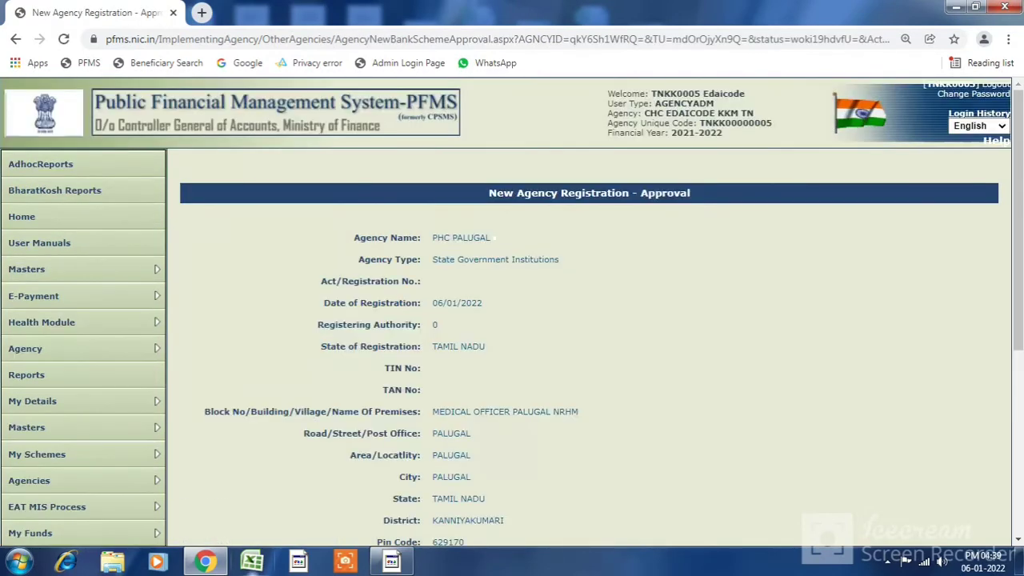
Step: Approve PHC PALUGAL's registration with its National Rural Health Mission scheme and Indian Overseas Bank account selected, and confirm the approval
scroll(512, 312, "down", 5)
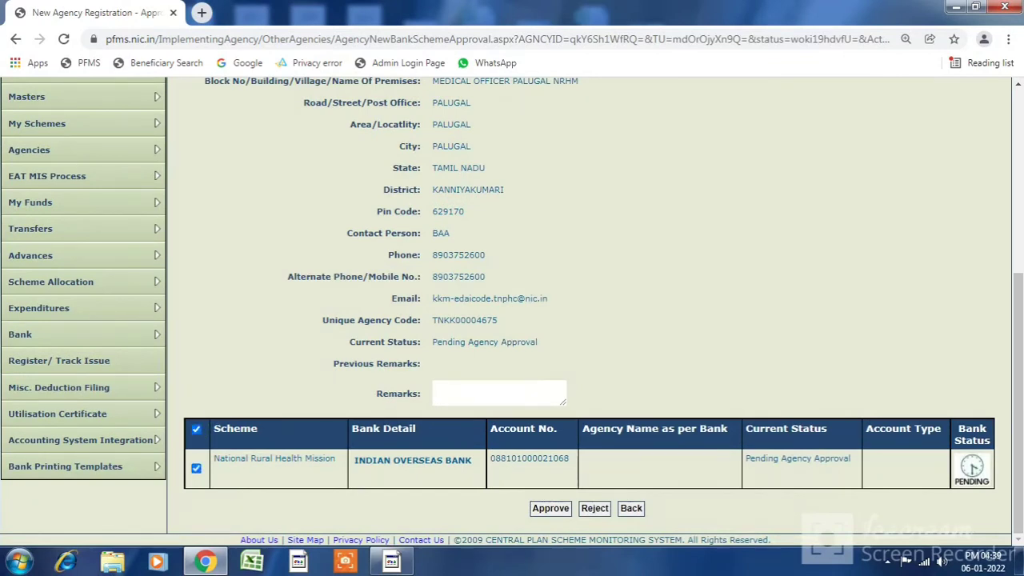
left_click(551, 508)
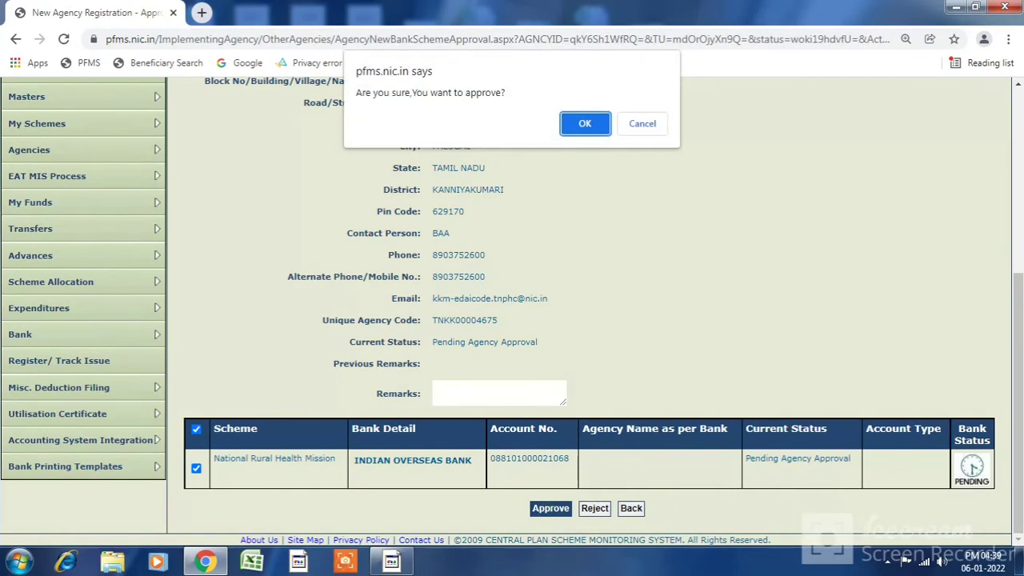
key("Return")
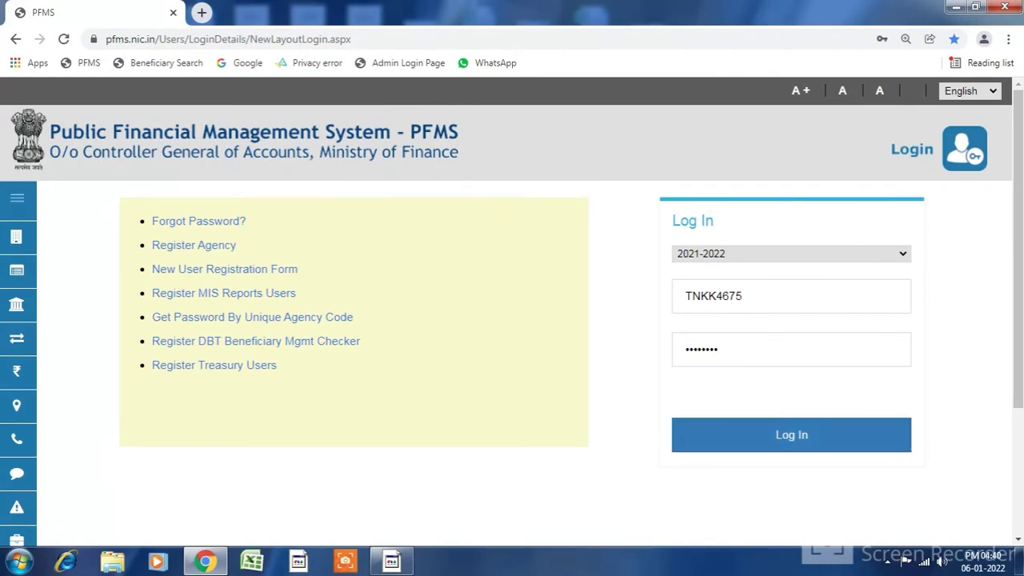
Step: Log in as the new agency and change its password, entering the current and new passwords and an answer to the hint question "Your favorite food?"
key("Return")
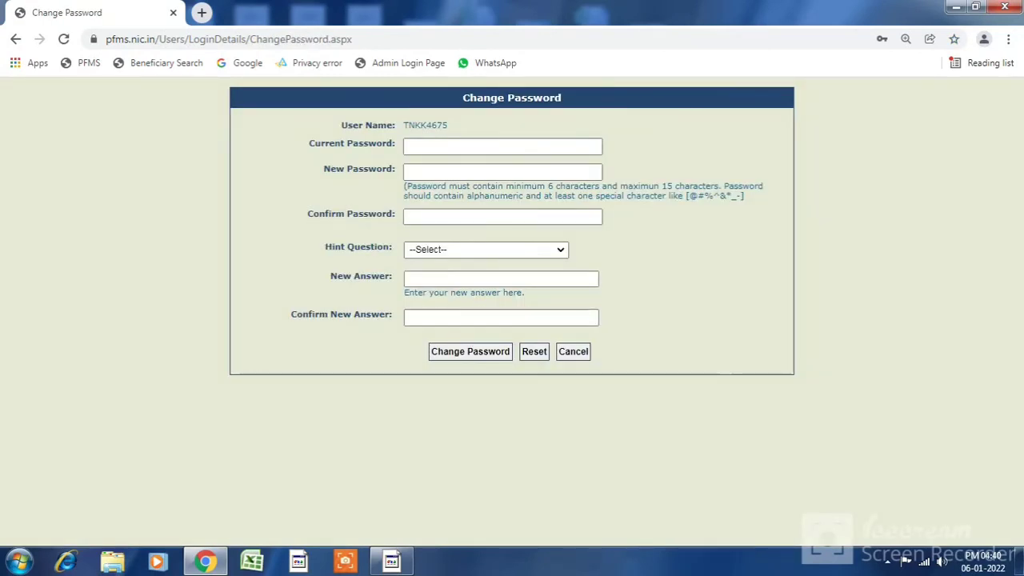
type("***")
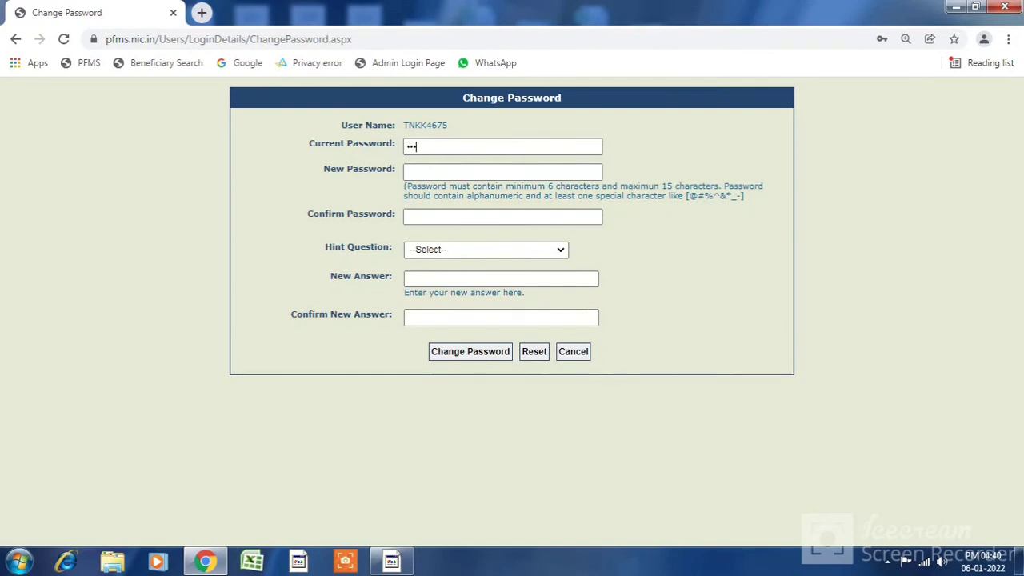
type("****")
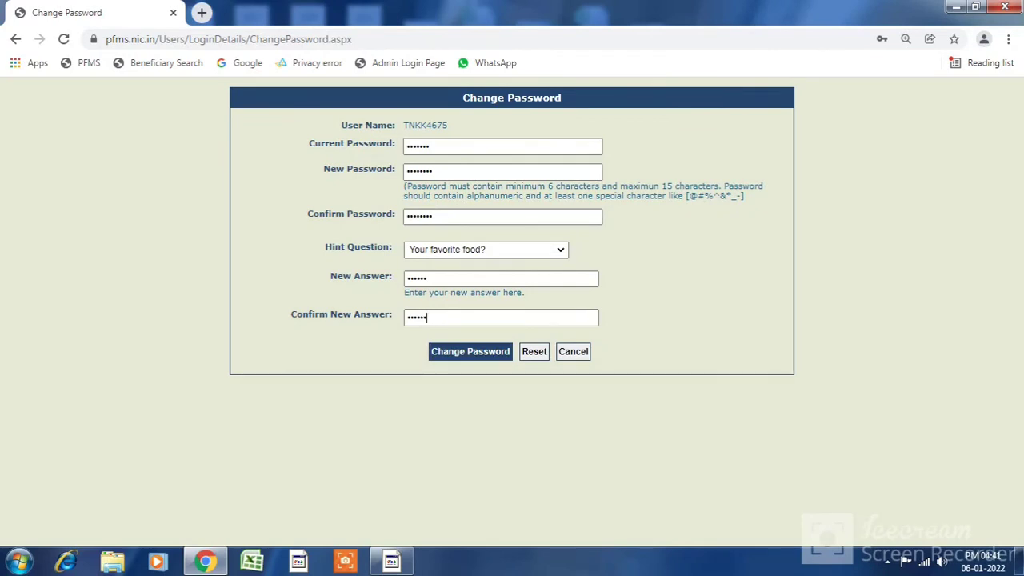
left_click(454, 352)
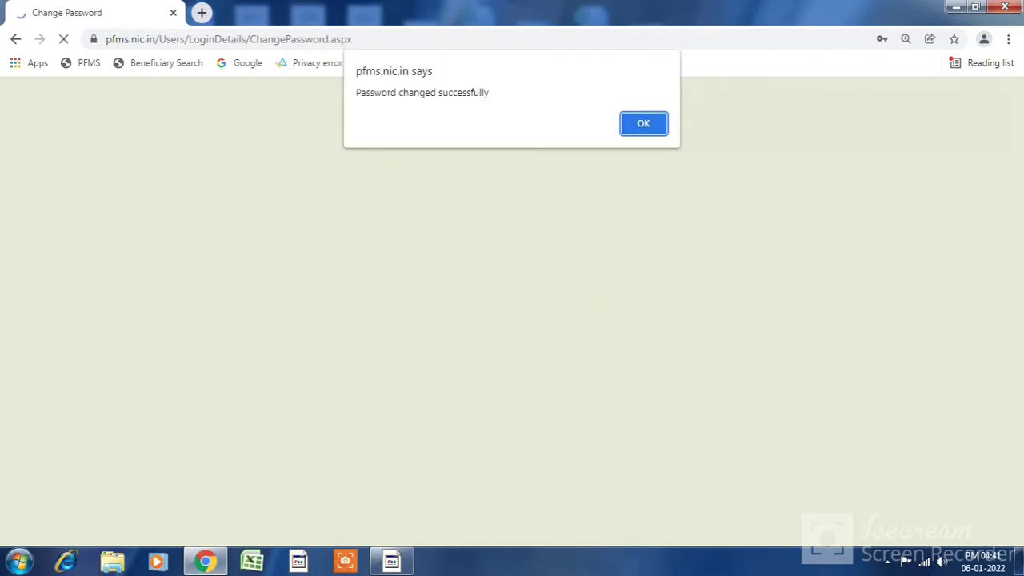
left_click(645, 122)
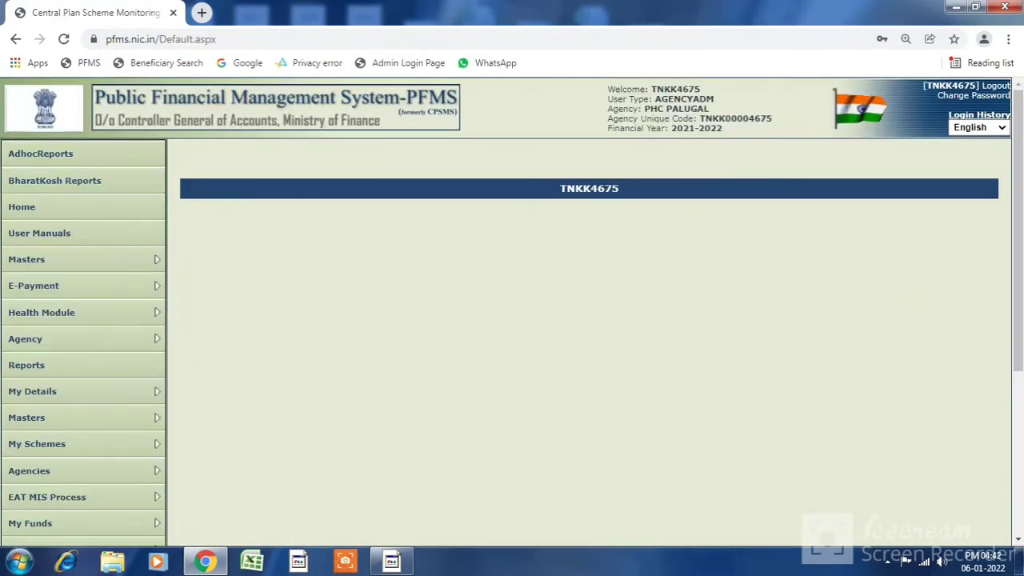